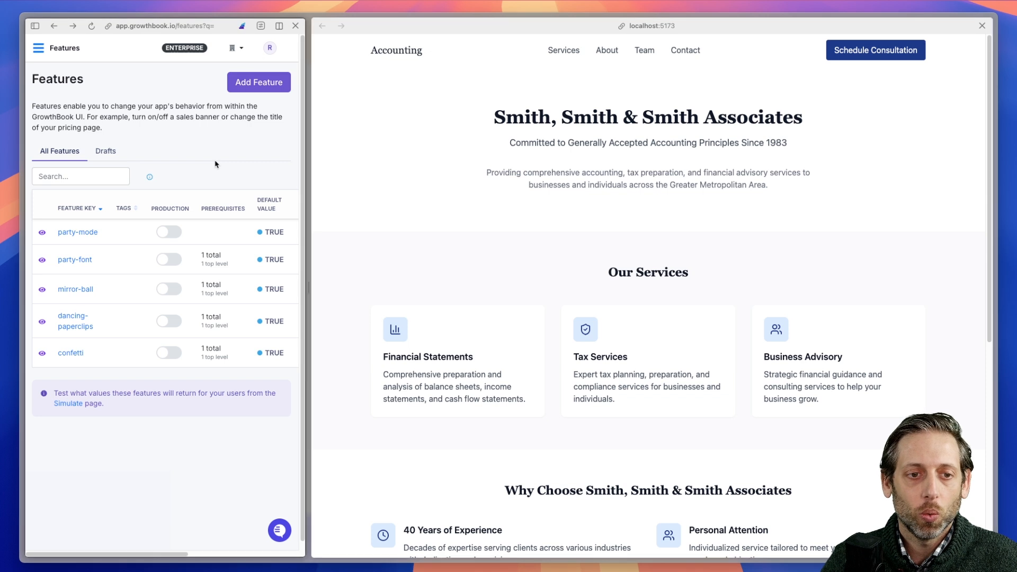
Enable the party-mode, party-font, mirror-ball, dancing-paperclips and confetti features in production
{"action": "left_click", "coordinate": [168, 233]}
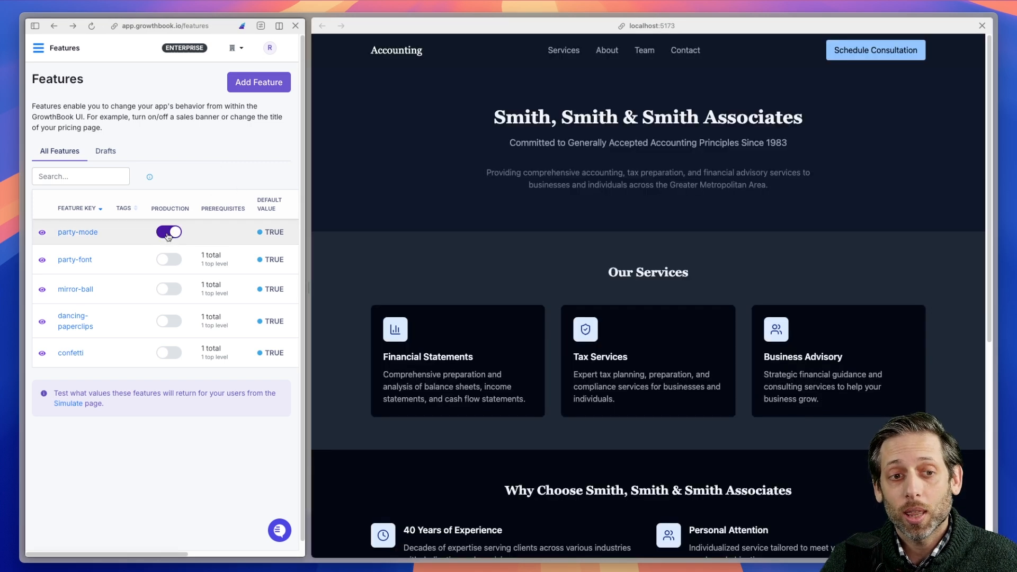
{"action": "left_click", "coordinate": [170, 260]}
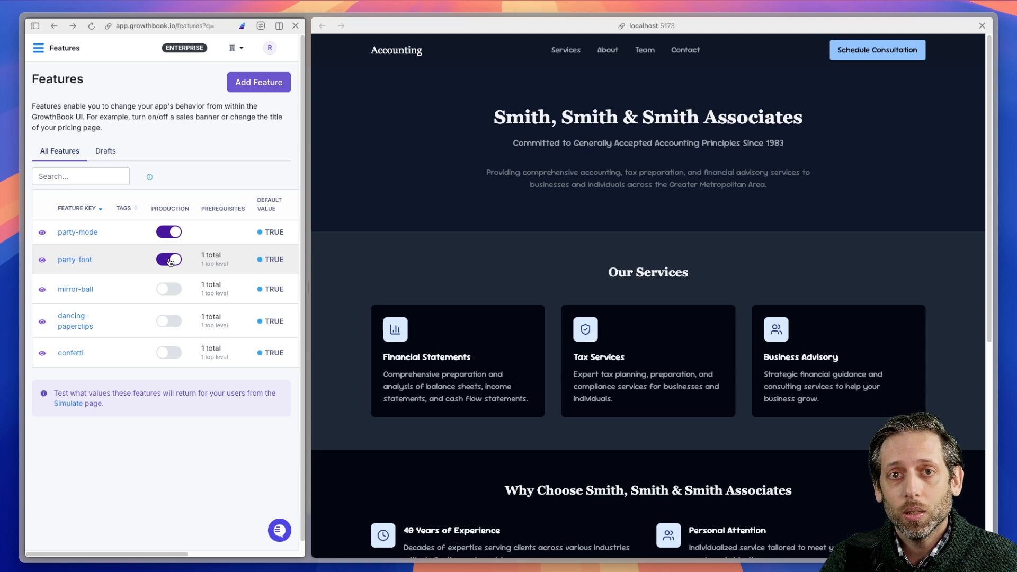
{"action": "left_click", "coordinate": [170, 290]}
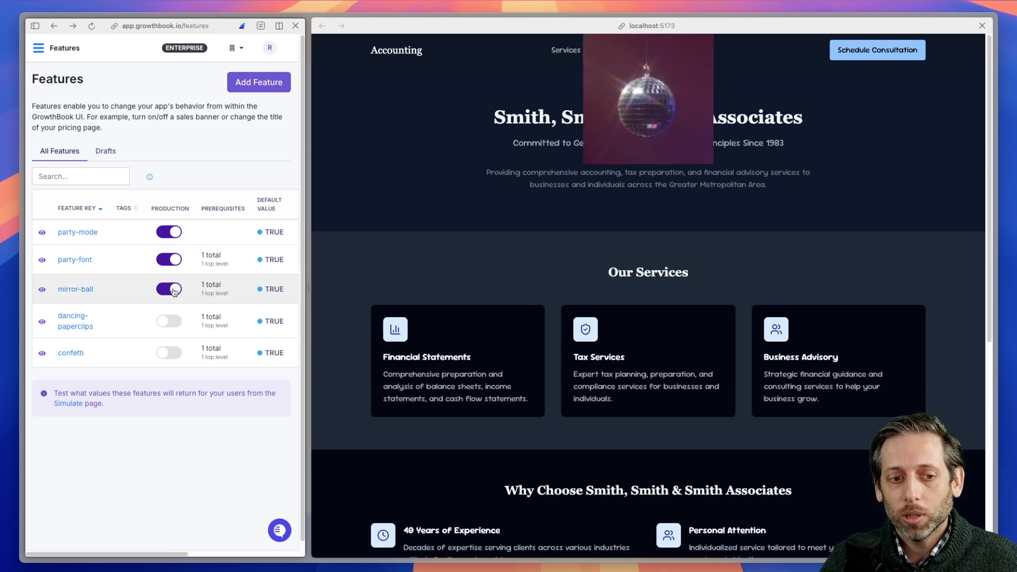
{"action": "left_click", "coordinate": [170, 321]}
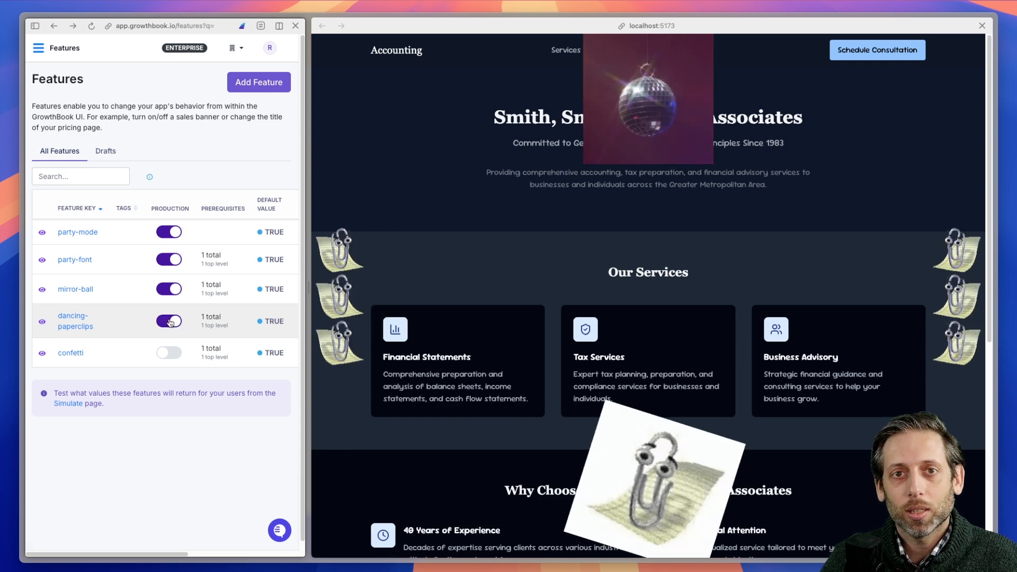
{"action": "left_click", "coordinate": [166, 354]}
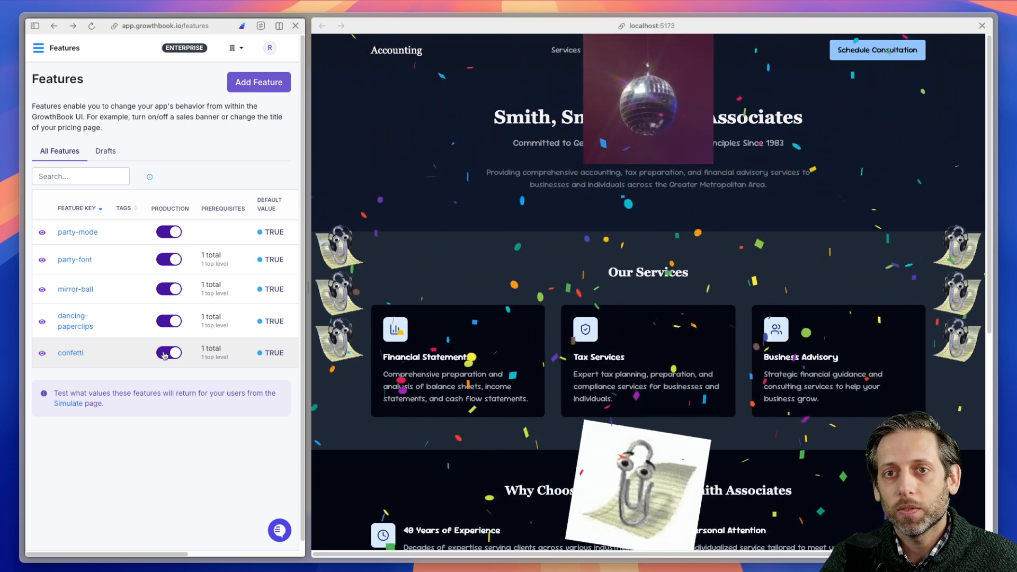
Disable party-mode in production, and open the party-font feature to examine its prerequisite and environment settings
{"action": "left_click", "coordinate": [171, 233]}
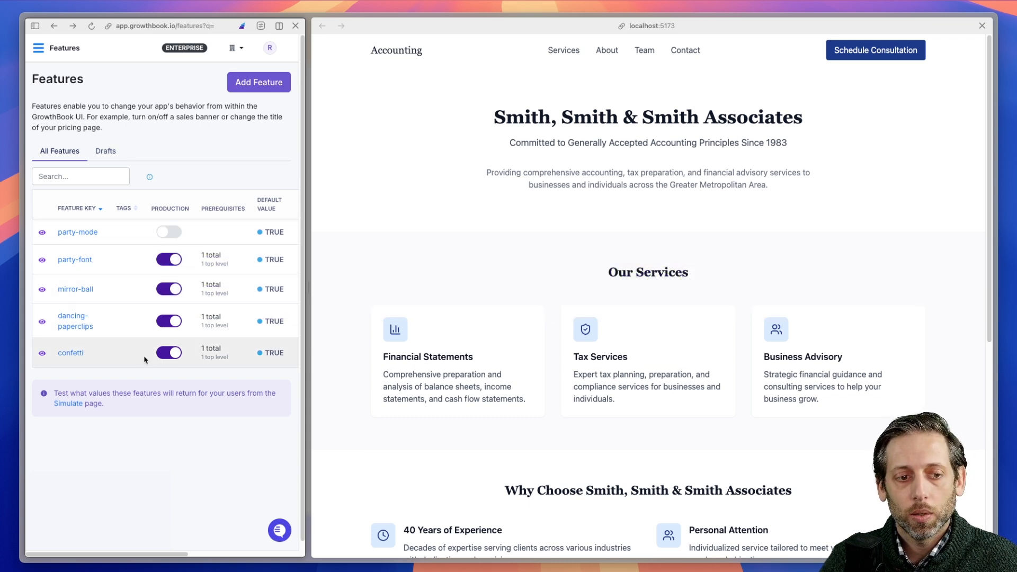
{"action": "left_click", "coordinate": [77, 259]}
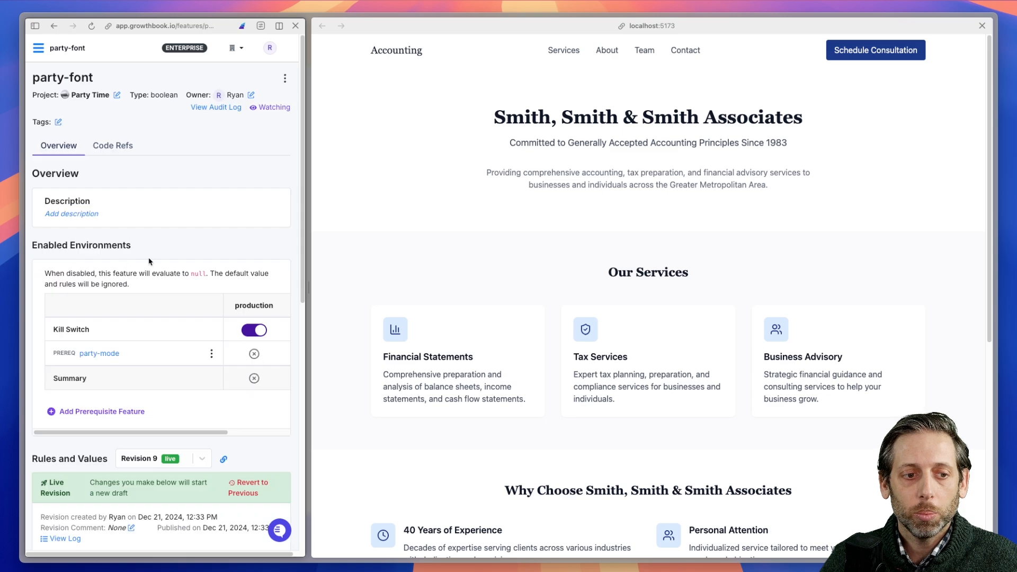
{"action": "scroll", "coordinate": [183, 223], "scroll_direction": "down", "scroll_amount": 3}
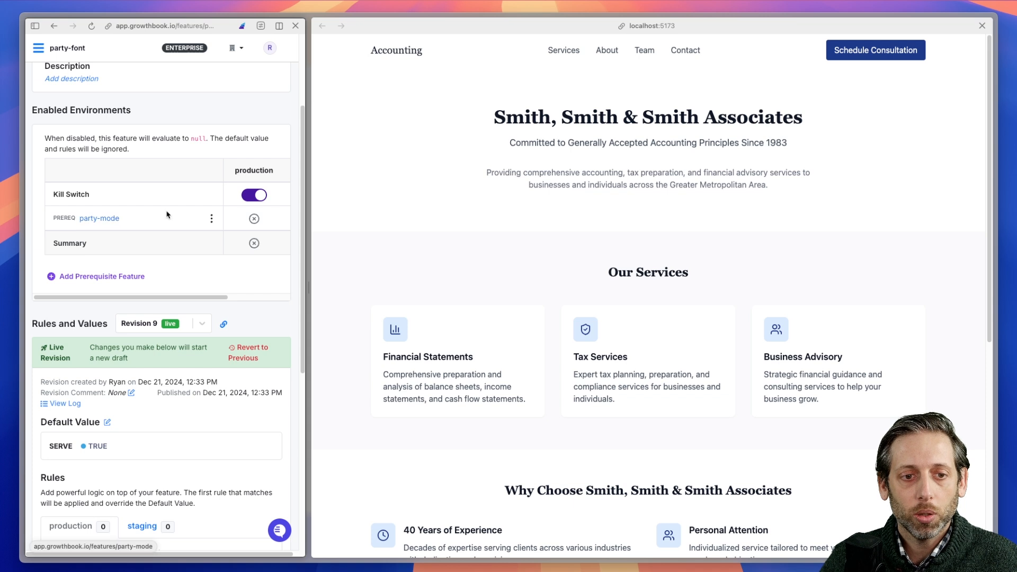
{"action": "scroll", "coordinate": [167, 215], "scroll_direction": "up", "scroll_amount": 1}
{"action": "scroll", "coordinate": [180, 217], "scroll_direction": "up", "scroll_amount": 1}
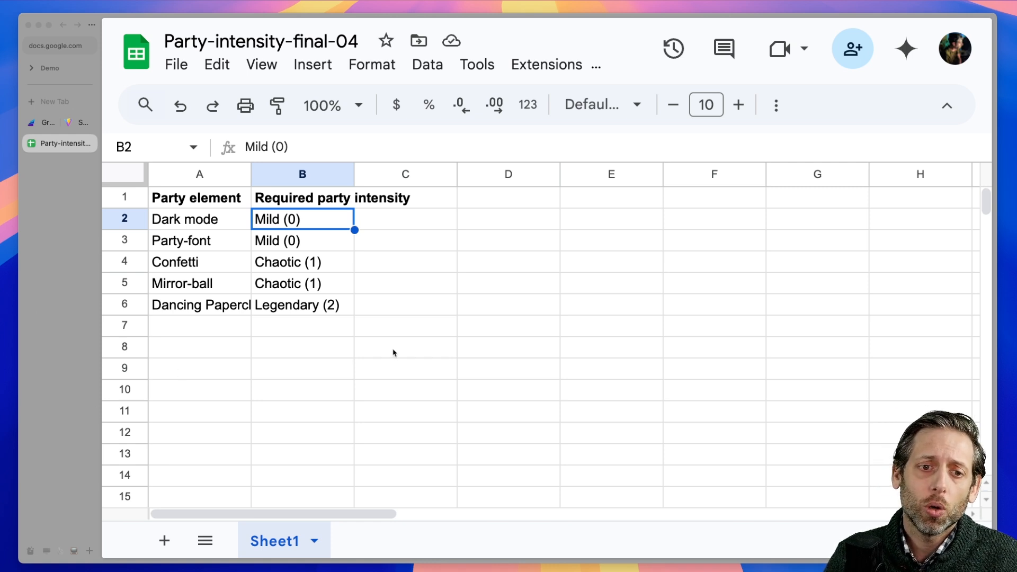
Review the required party intensity for each party element in the Party-intensity-final-04 spreadsheet
{"action": "left_click", "coordinate": [373, 204]}
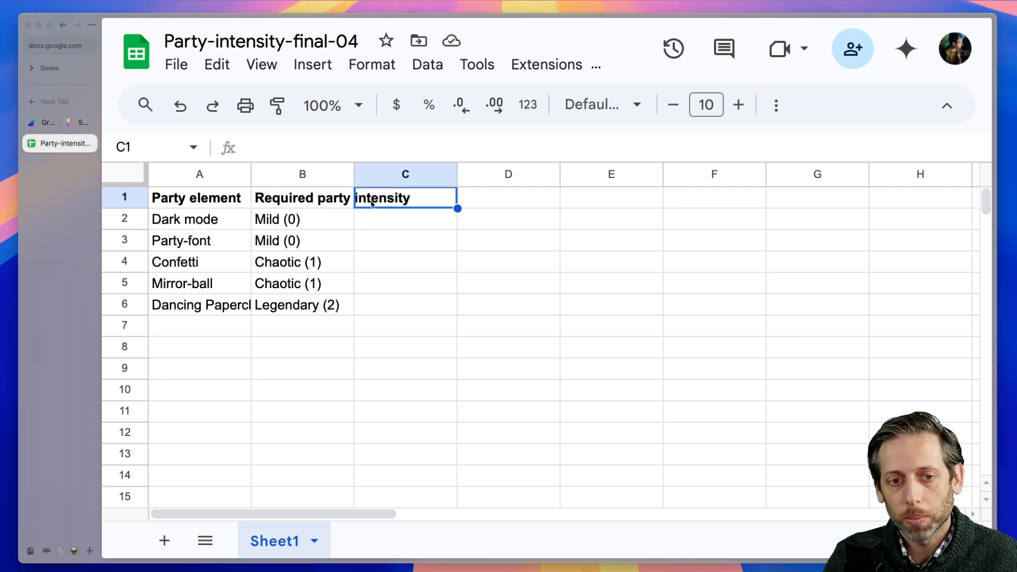
{"action": "left_click", "coordinate": [339, 201]}
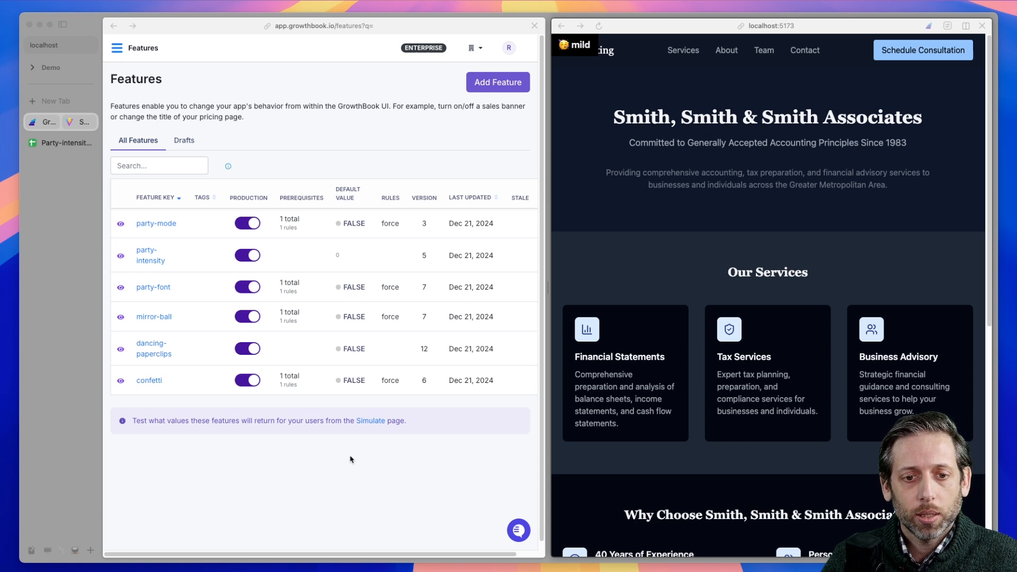
Open the party-intensity feature and examine the variations and traffic split of its production experiment rule
{"action": "left_click", "coordinate": [181, 259]}
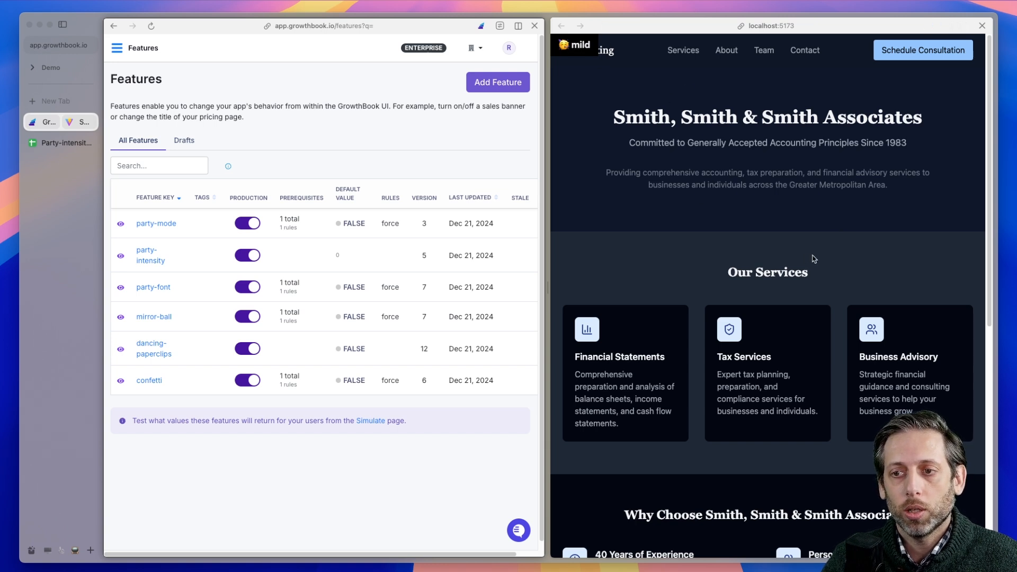
{"action": "left_click", "coordinate": [158, 260]}
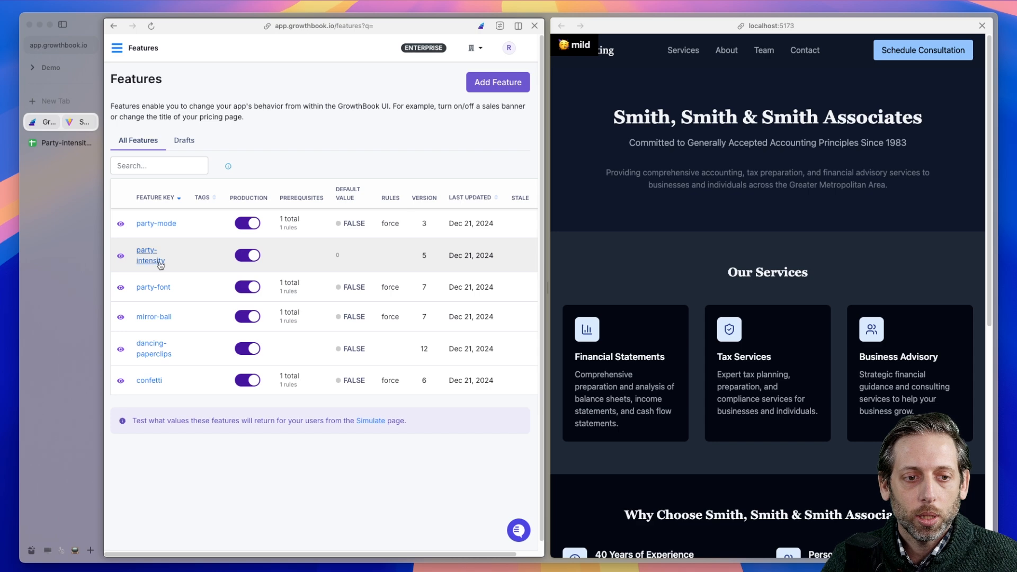
{"action": "left_click_drag", "start_coordinate": [544, 284], "coordinate": [813, 287]}
{"action": "scroll", "coordinate": [568, 281], "scroll_direction": "down", "scroll_amount": 4}
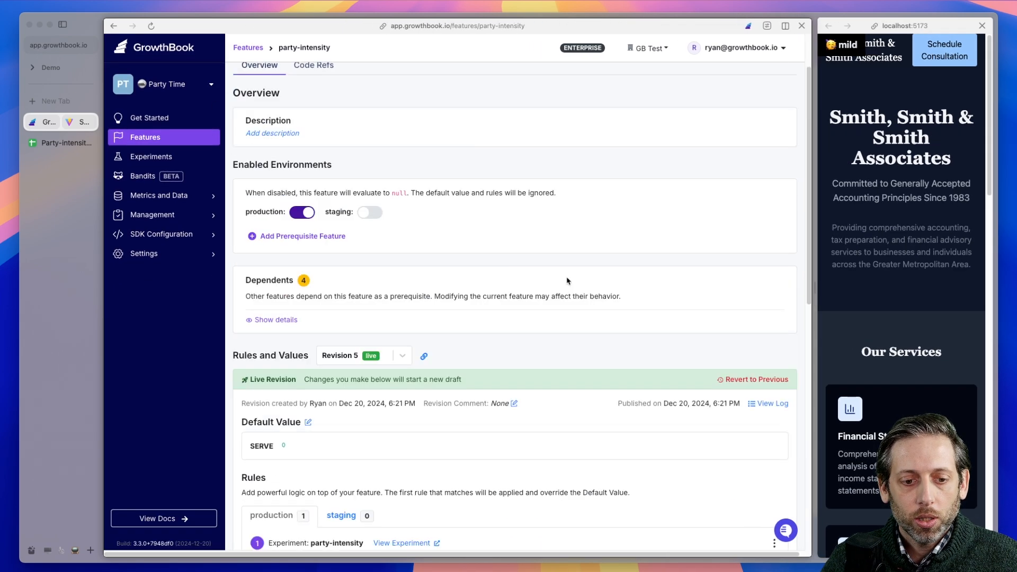
{"action": "scroll", "coordinate": [568, 280], "scroll_direction": "down", "scroll_amount": 3}
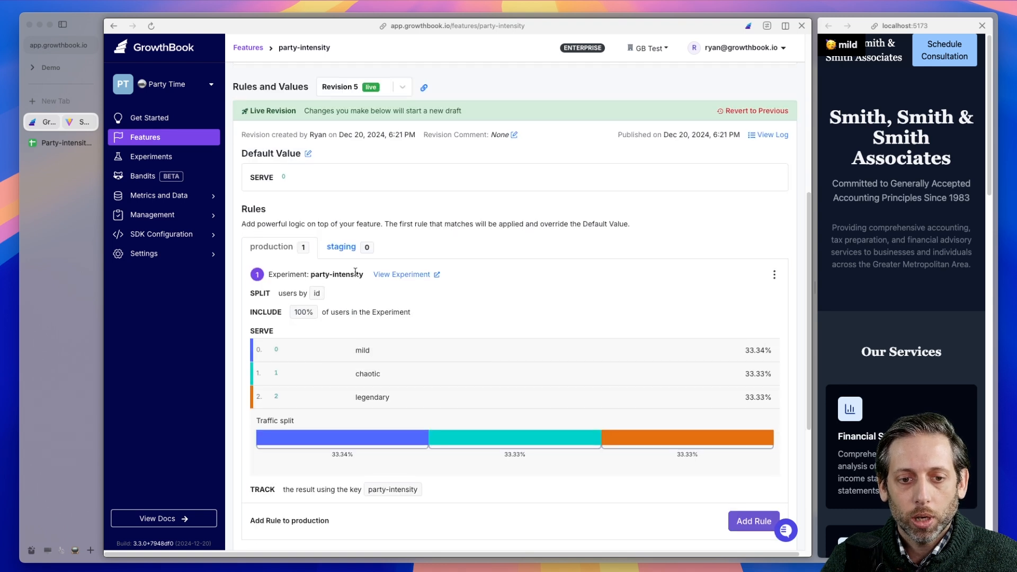
{"action": "scroll", "coordinate": [519, 311], "scroll_direction": "down", "scroll_amount": 1}
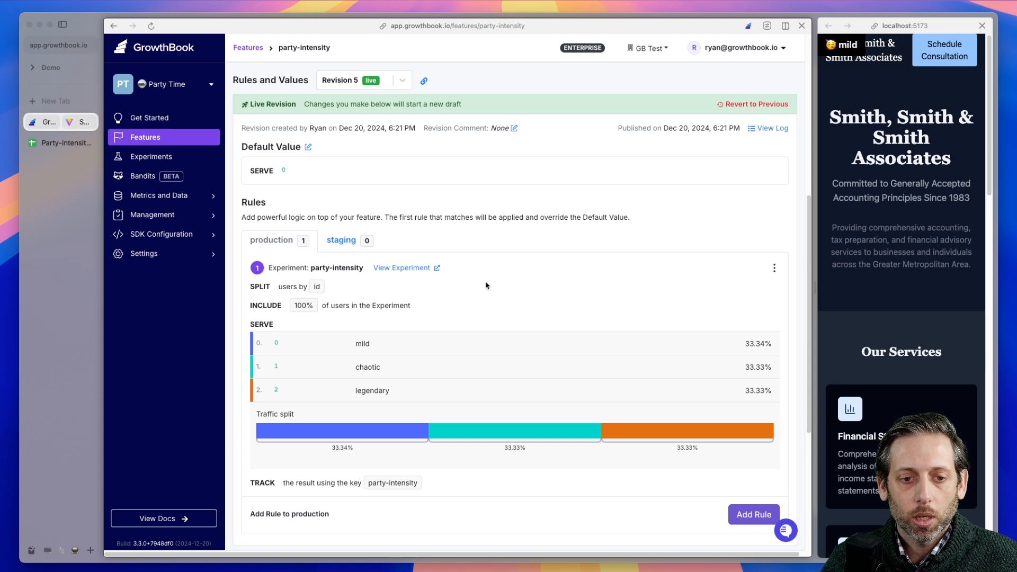
{"action": "scroll", "coordinate": [488, 286], "scroll_direction": "down", "scroll_amount": 1}
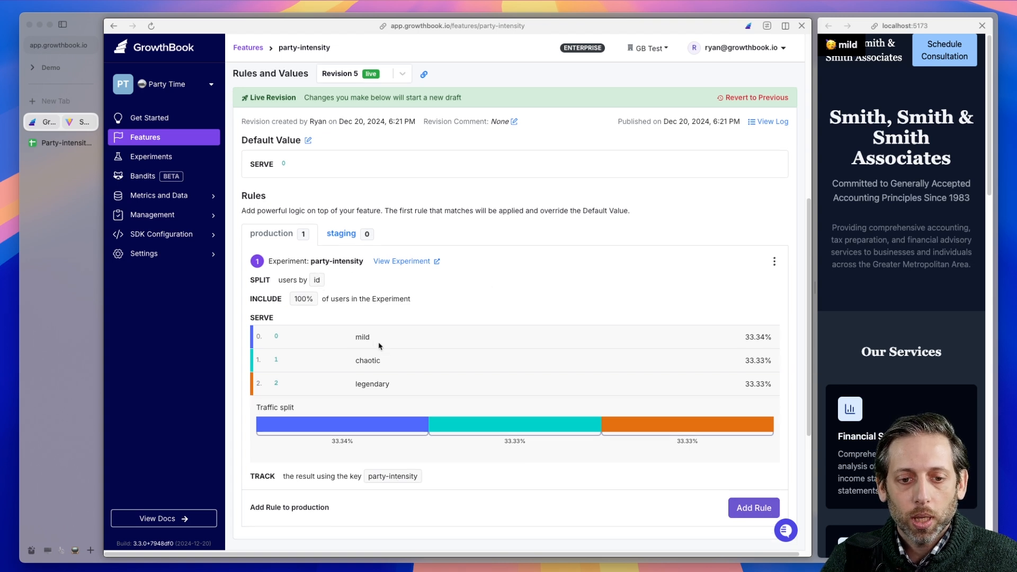
{"action": "scroll", "coordinate": [571, 364], "scroll_direction": "up", "scroll_amount": 1}
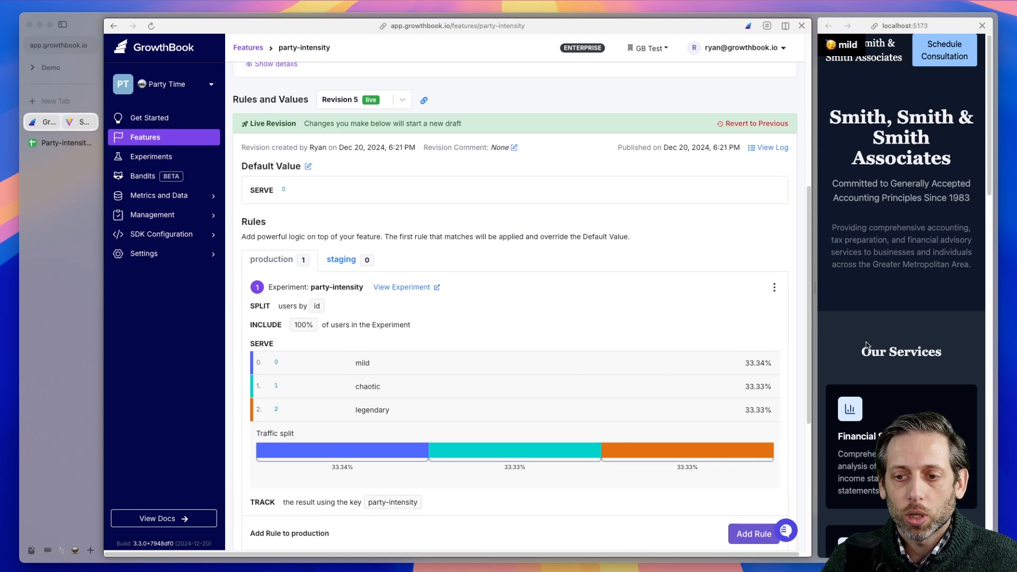
{"action": "scroll", "coordinate": [610, 307], "scroll_direction": "up", "scroll_amount": 2}
{"action": "scroll", "coordinate": [576, 329], "scroll_direction": "up", "scroll_amount": 2}
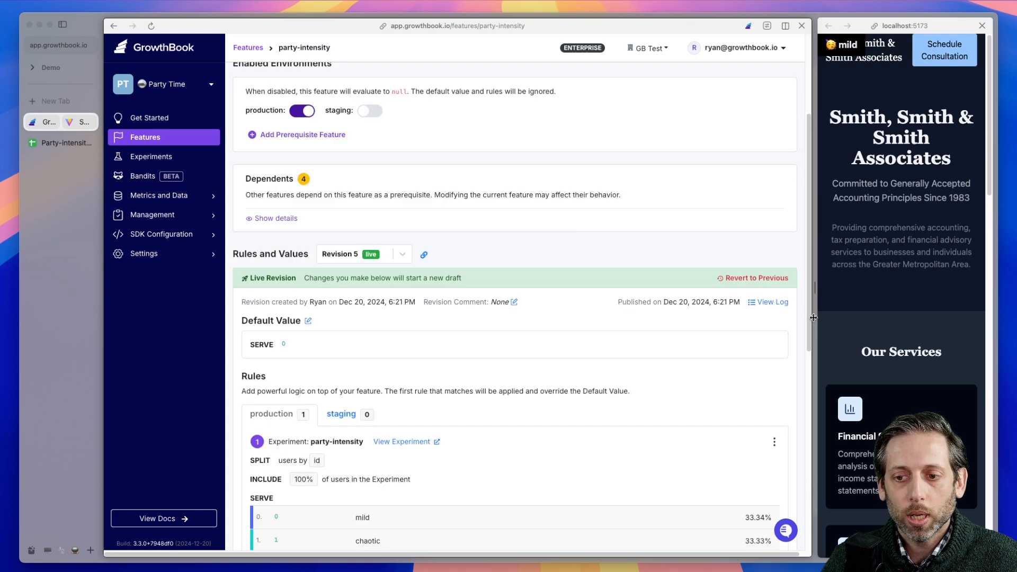
{"action": "left_click_drag", "start_coordinate": [814, 318], "coordinate": [574, 310]}
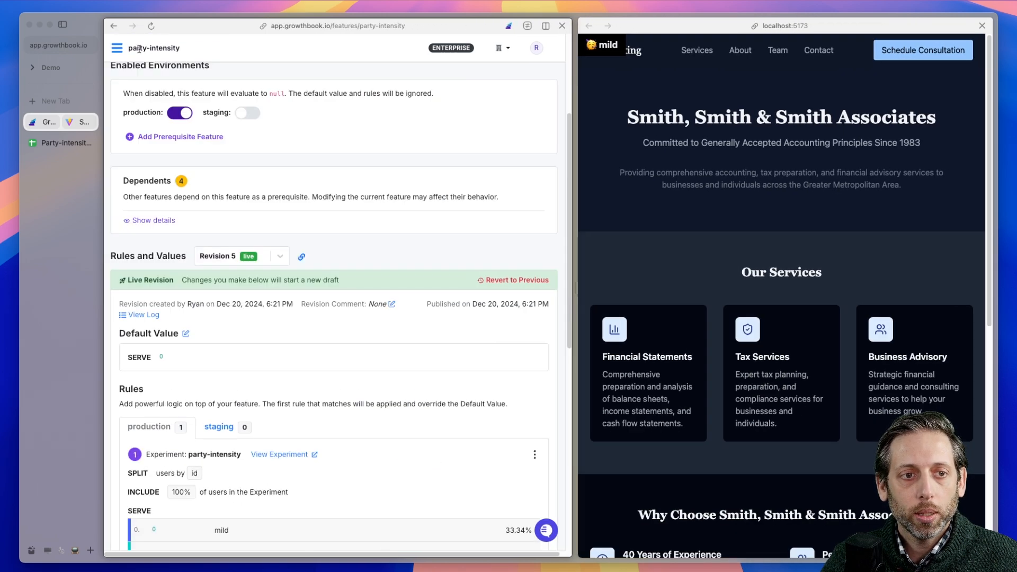
Return to the feature list, open dancing-paperclips and start a Force value rule for production
{"action": "left_click", "coordinate": [115, 51]}
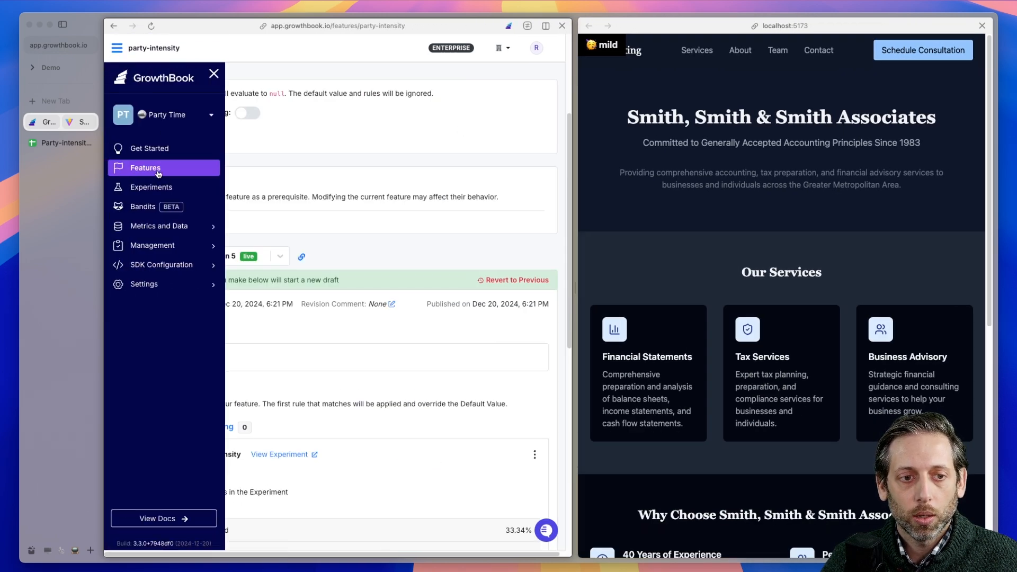
{"action": "left_click", "coordinate": [168, 168]}
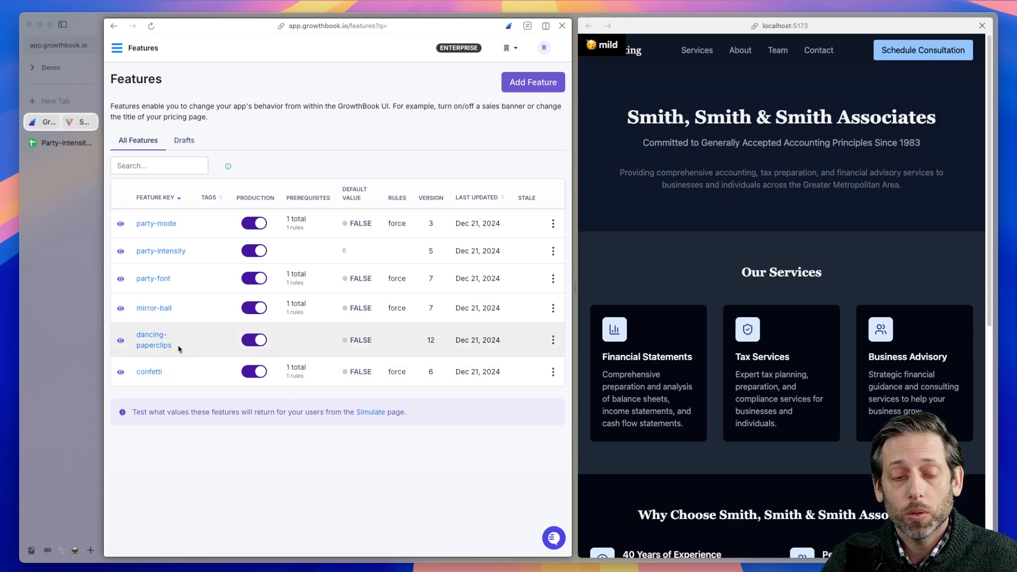
{"action": "left_click", "coordinate": [150, 347]}
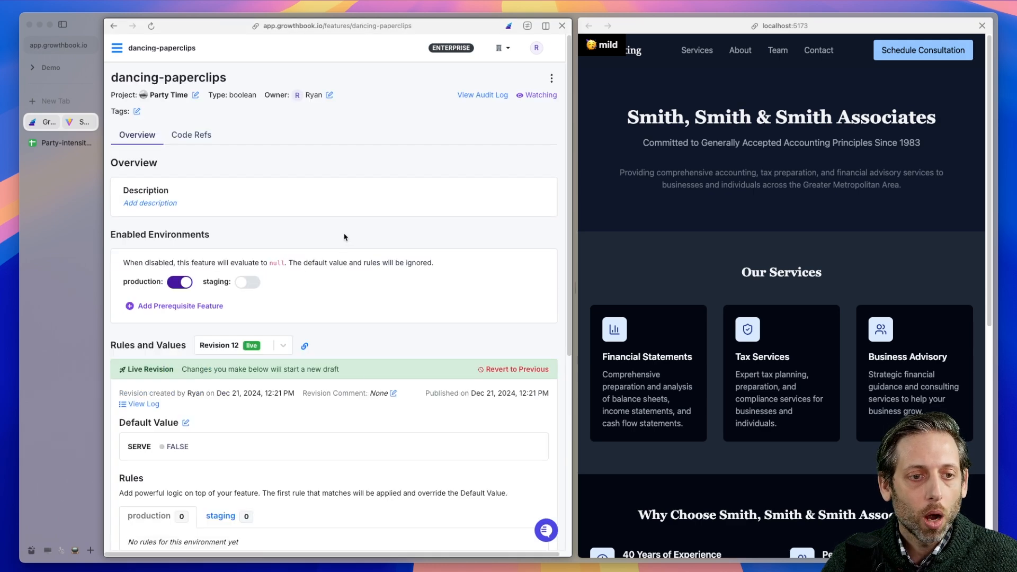
{"action": "scroll", "coordinate": [381, 228], "scroll_direction": "down", "scroll_amount": 5}
{"action": "left_click", "coordinate": [515, 396]}
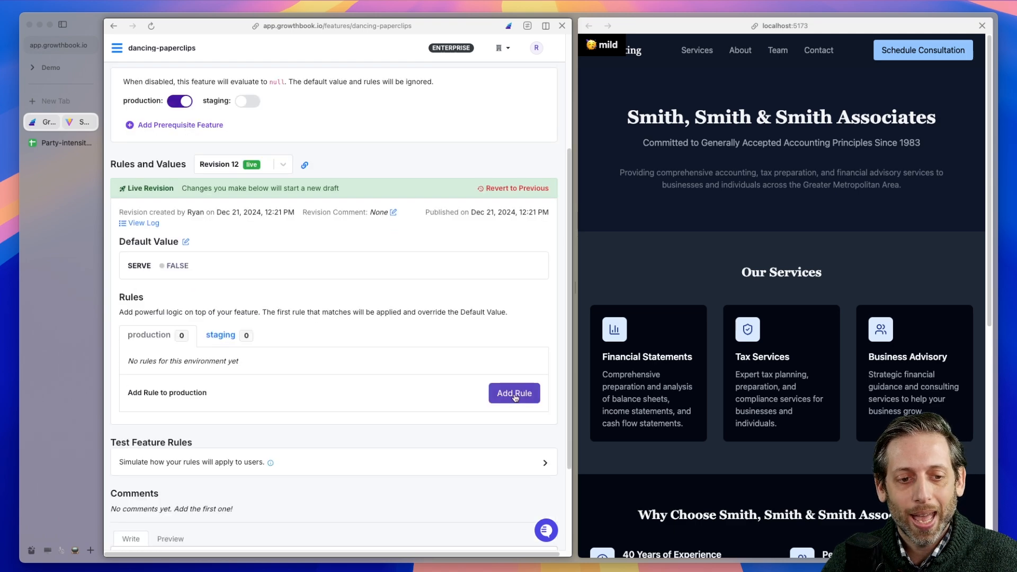
{"action": "left_click", "coordinate": [275, 157]}
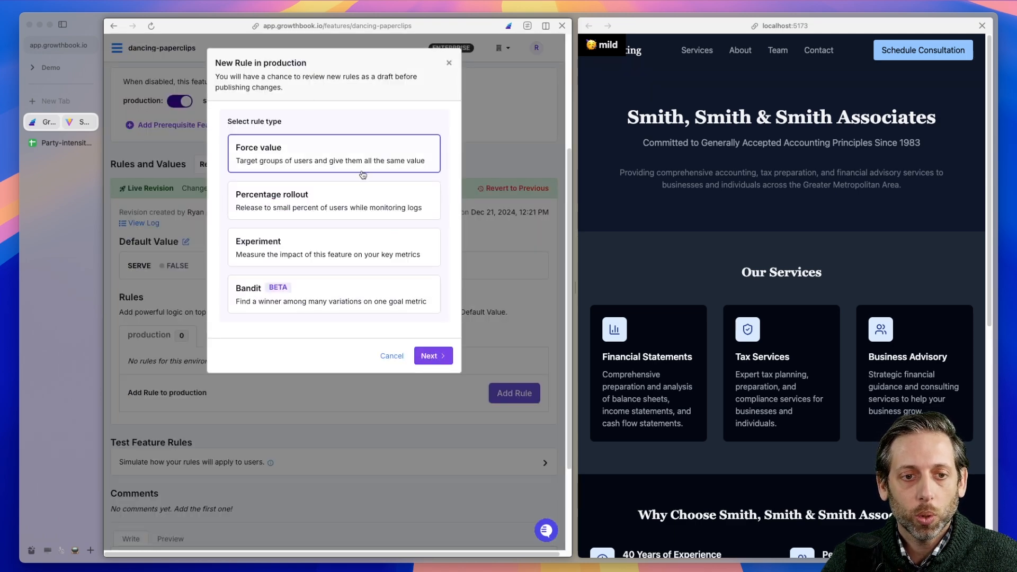
{"action": "left_click", "coordinate": [449, 357]}
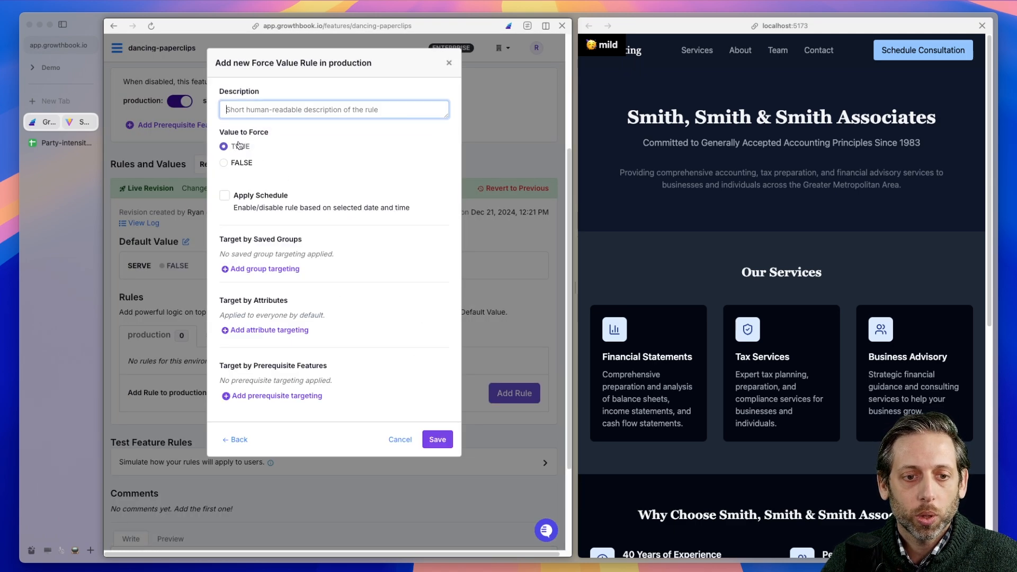
Target the TRUE force rule by the prerequisite party-intensity with the condition "is greater than" 1, and save the rule
{"action": "left_click", "coordinate": [294, 398]}
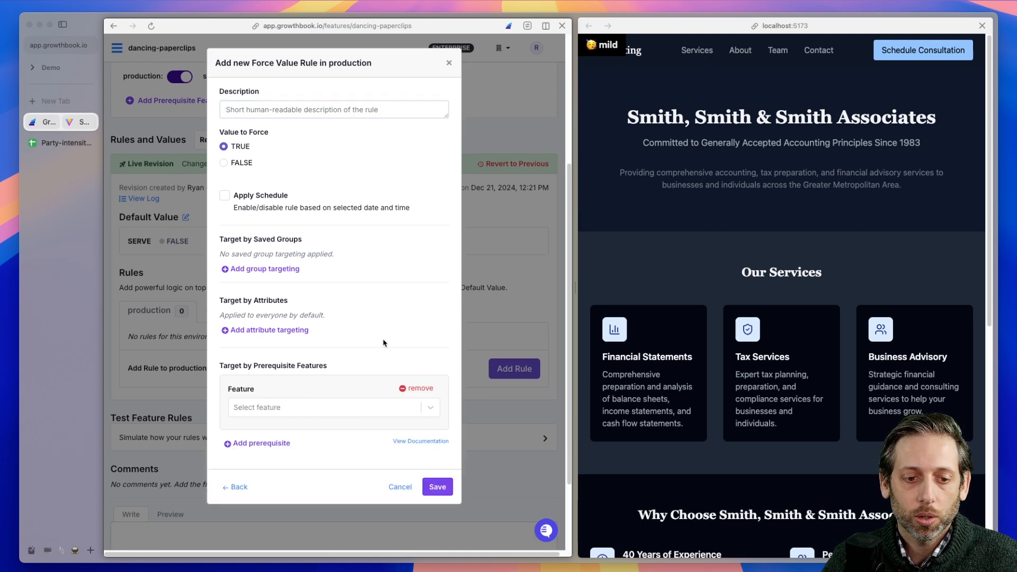
{"action": "left_click", "coordinate": [319, 411]}
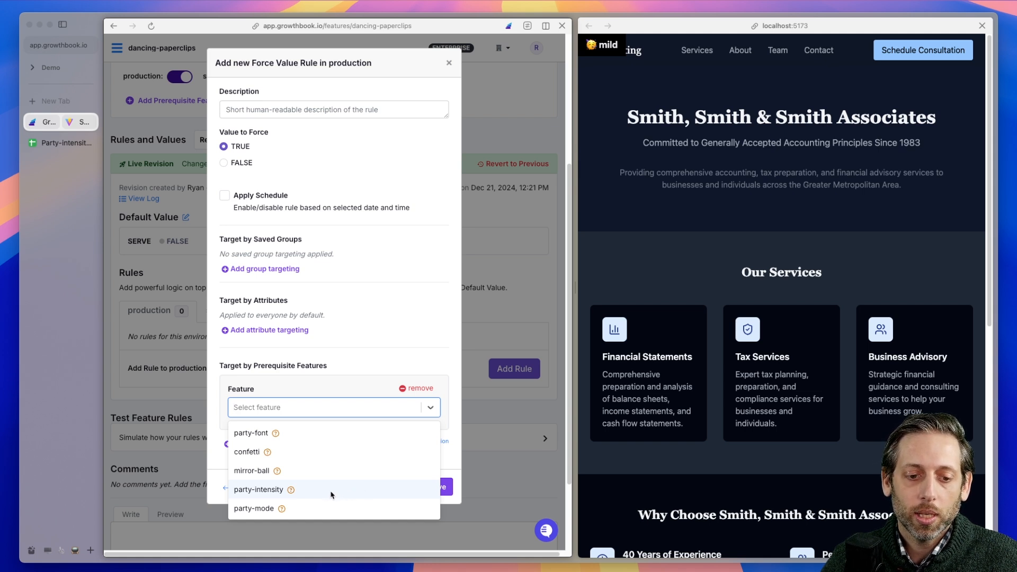
{"action": "mouse_move", "coordinate": [291, 490]}
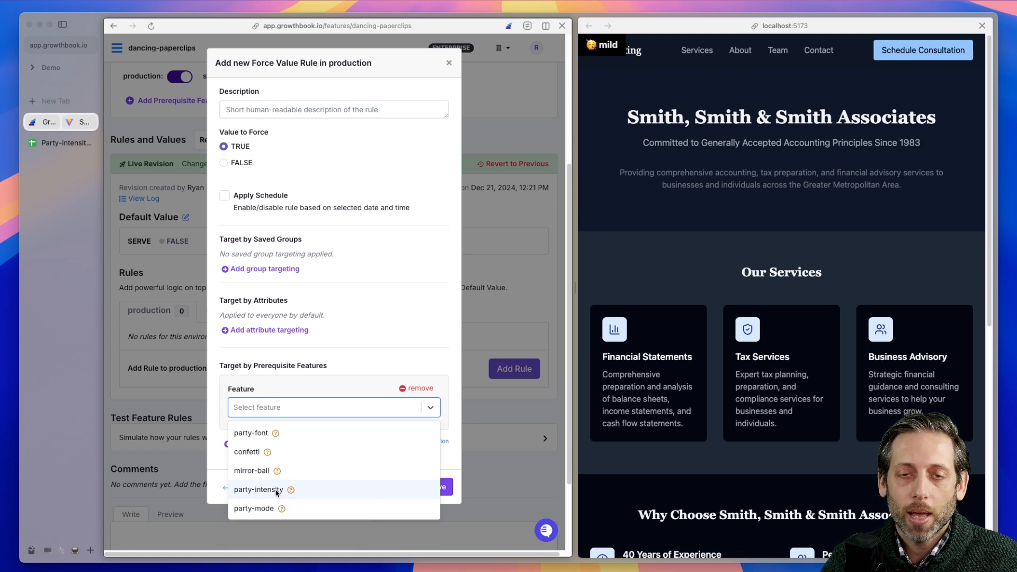
{"action": "left_click", "coordinate": [258, 490]}
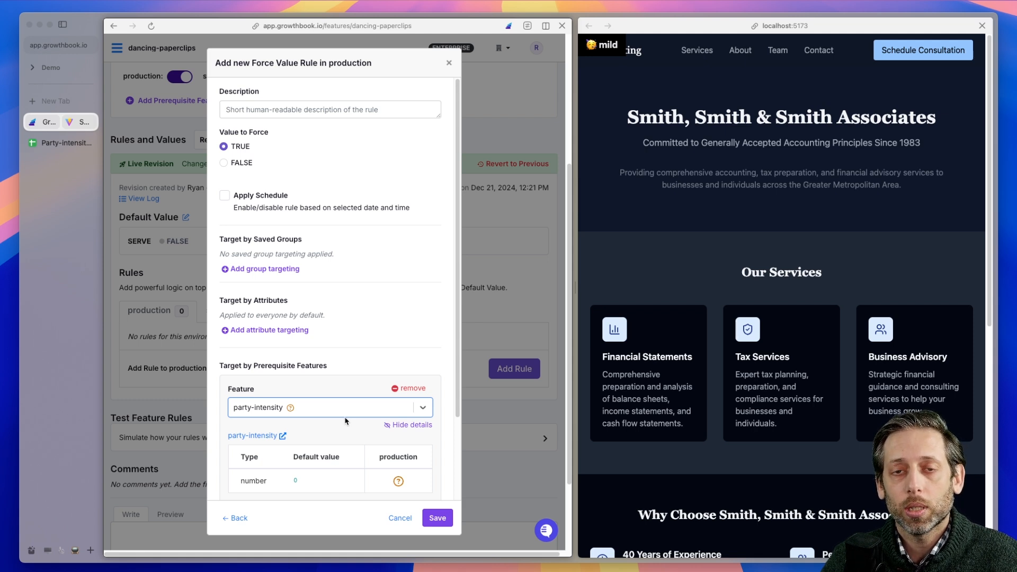
{"action": "scroll", "coordinate": [365, 408], "scroll_direction": "down", "scroll_amount": 4}
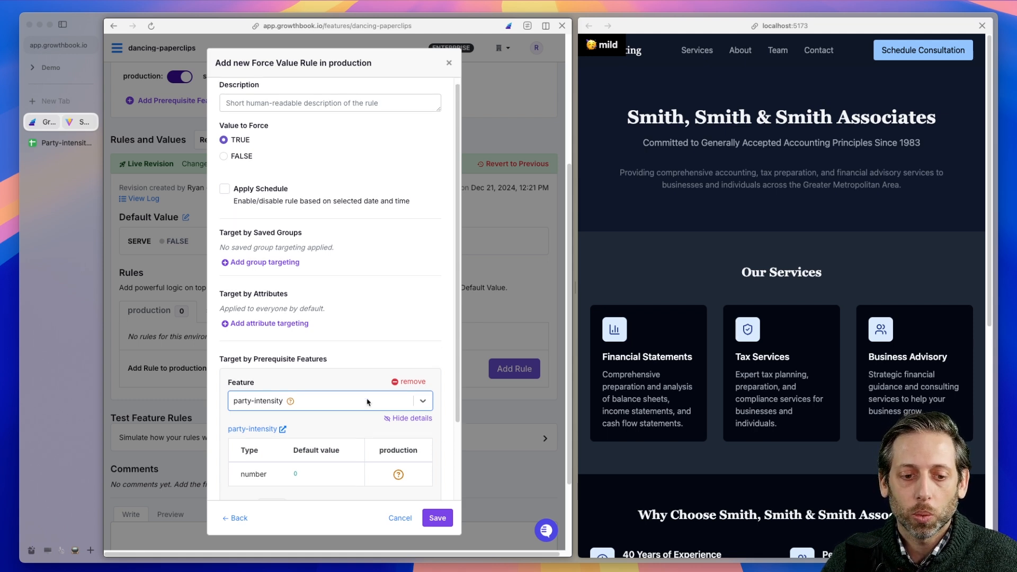
{"action": "left_click", "coordinate": [317, 440]}
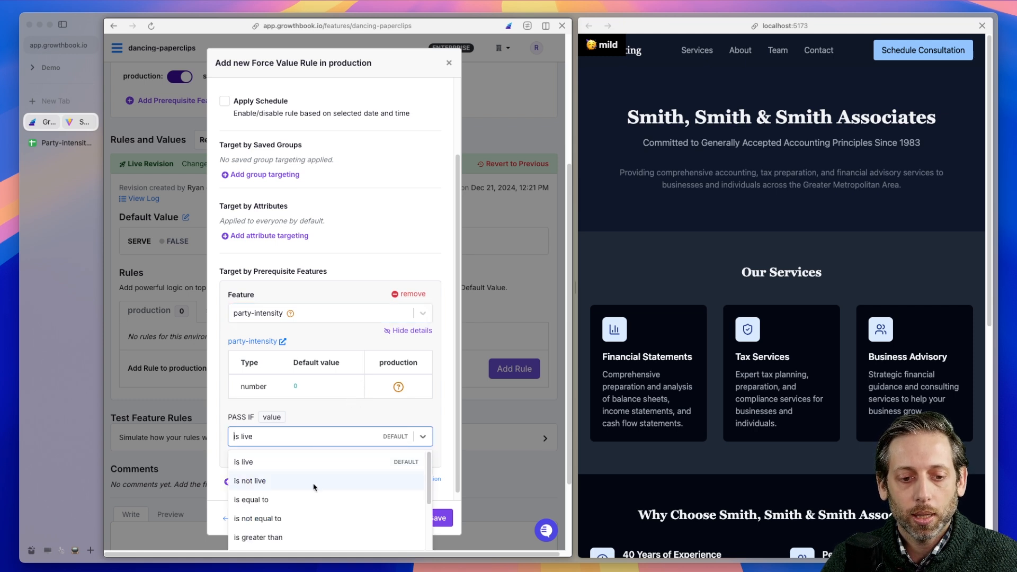
{"action": "left_click", "coordinate": [292, 538]}
{"action": "left_click", "coordinate": [359, 434]}
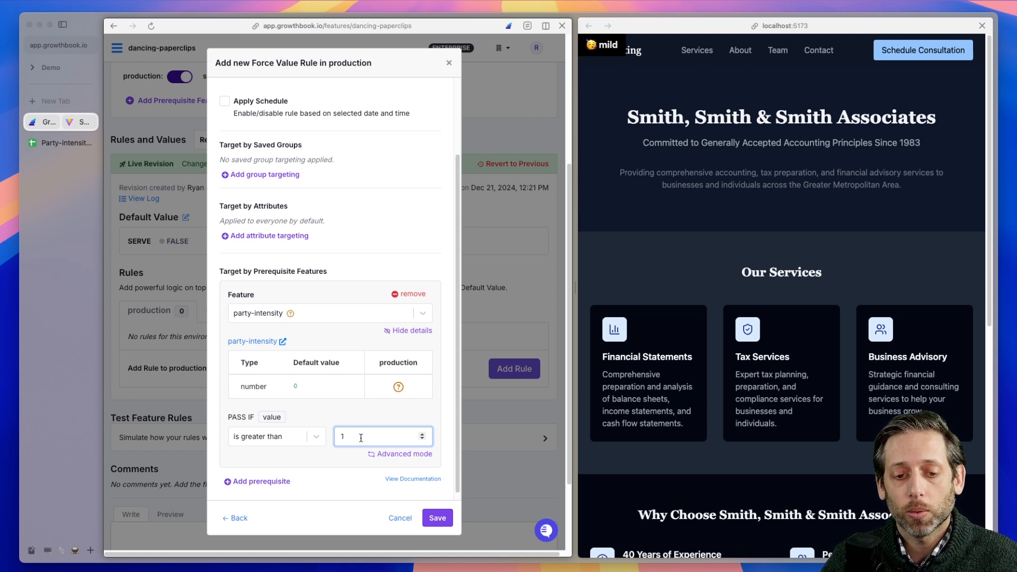
{"action": "key", "text": "Return"}
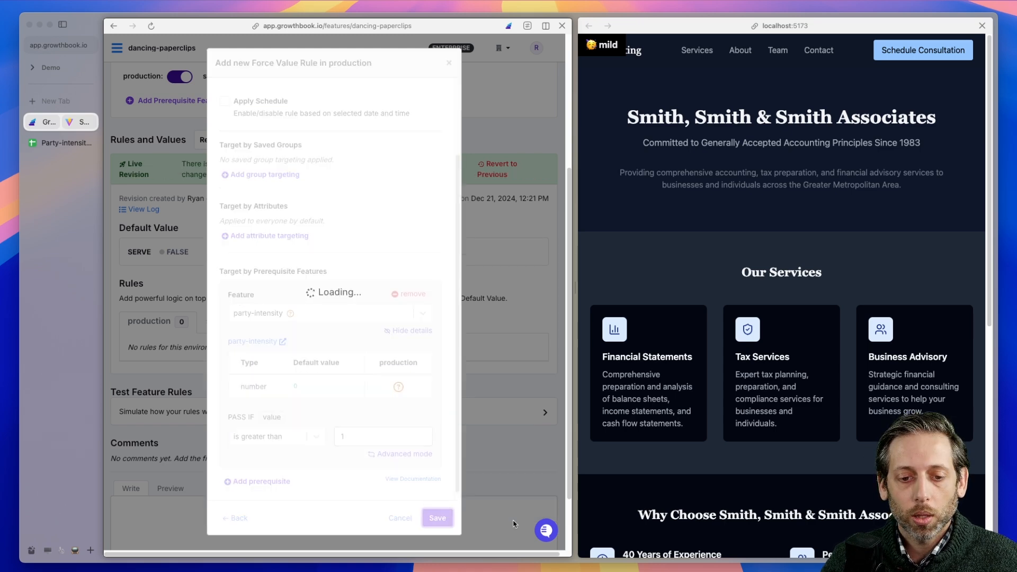
Review the draft with the new dancing-paperclips production rule and publish it without a comment
{"action": "left_click", "coordinate": [453, 163]}
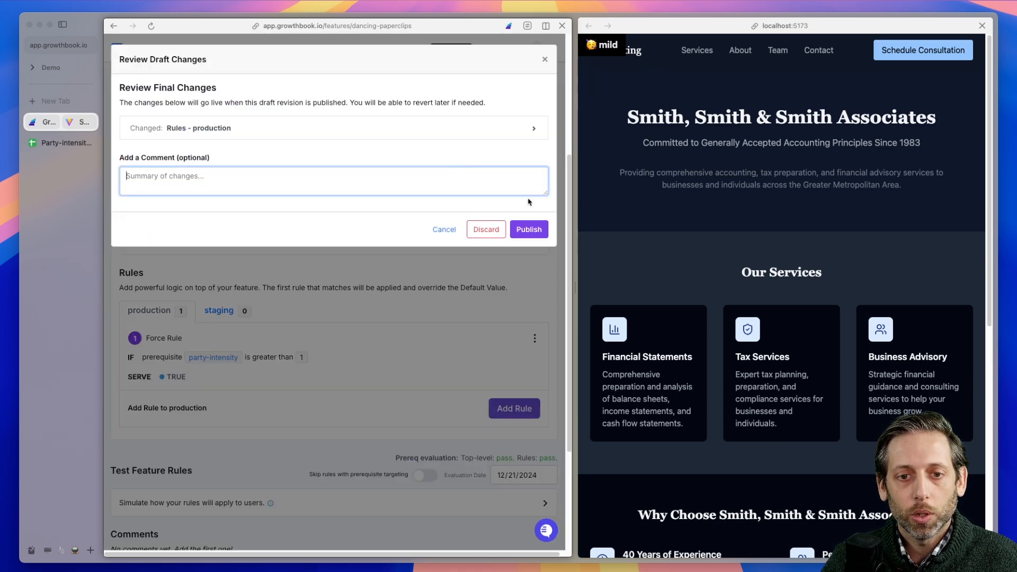
{"action": "left_click", "coordinate": [529, 232]}
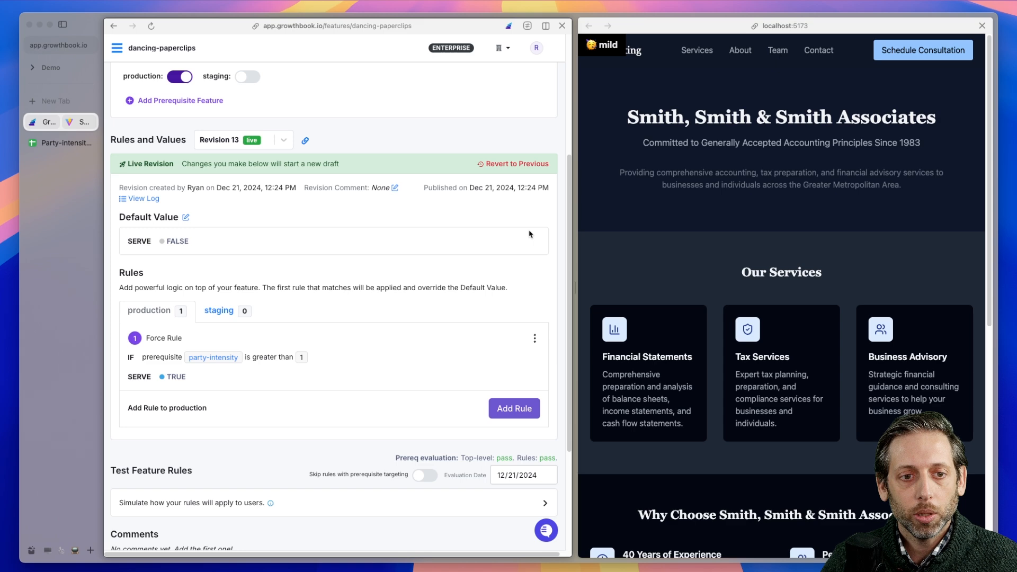
Resize the split view so the localhost:5173 website gets more width than the dancing-paperclips feature page
{"action": "scroll", "coordinate": [358, 261], "scroll_direction": "up", "scroll_amount": 4}
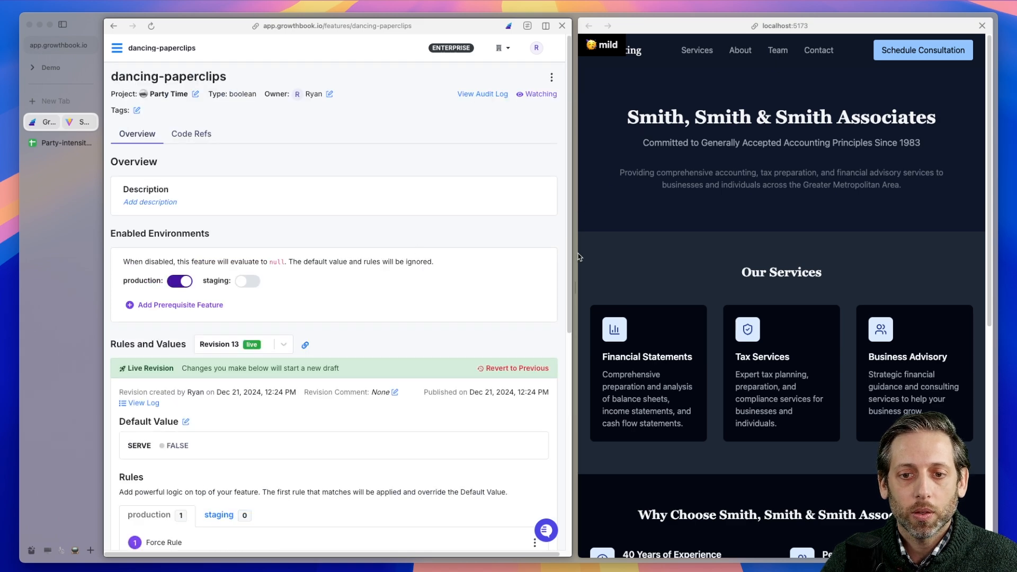
{"action": "left_click_drag", "start_coordinate": [578, 257], "coordinate": [310, 254]}
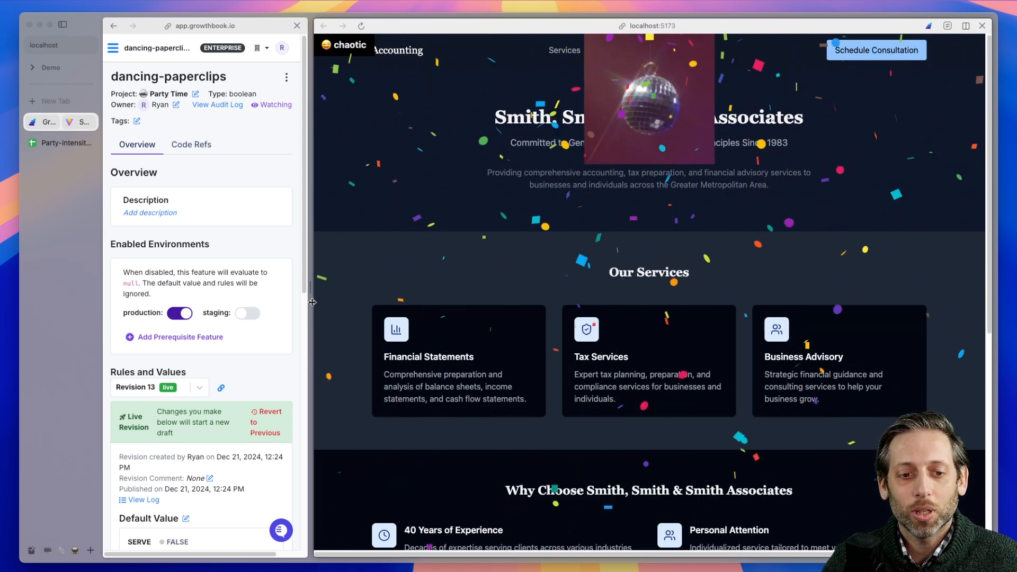
{"action": "left_click_drag", "start_coordinate": [312, 302], "coordinate": [424, 301]}
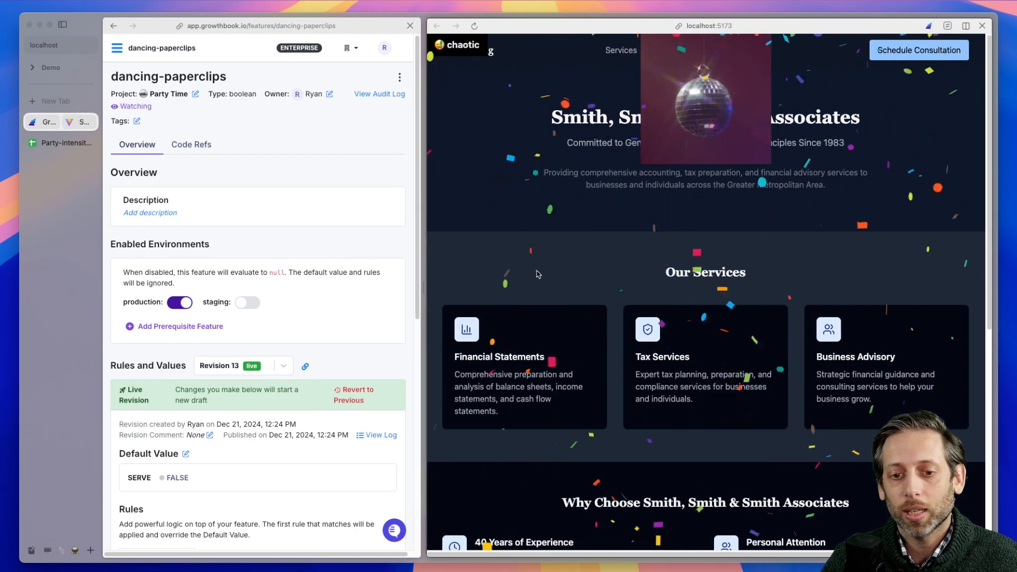
Return to the feature list and disable party-intensity in the production environment
{"action": "left_click", "coordinate": [119, 51]}
{"action": "left_click", "coordinate": [119, 51]}
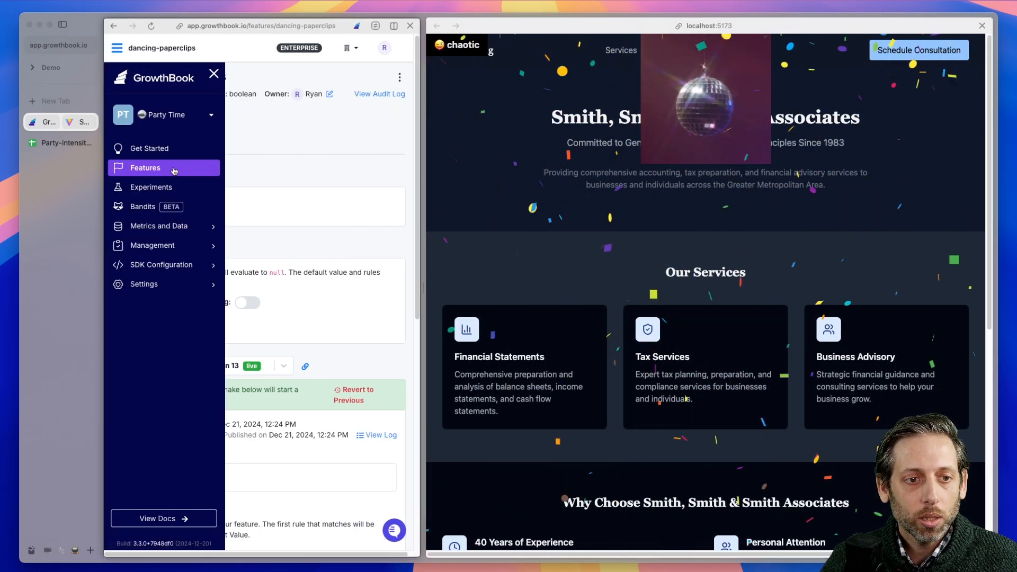
{"action": "left_click", "coordinate": [148, 166]}
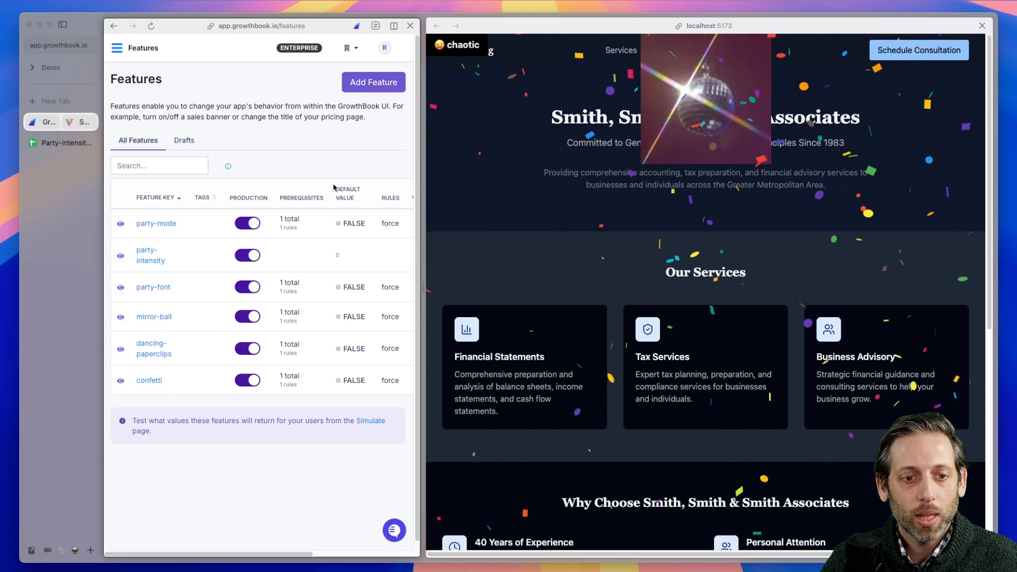
{"action": "left_click", "coordinate": [248, 256]}
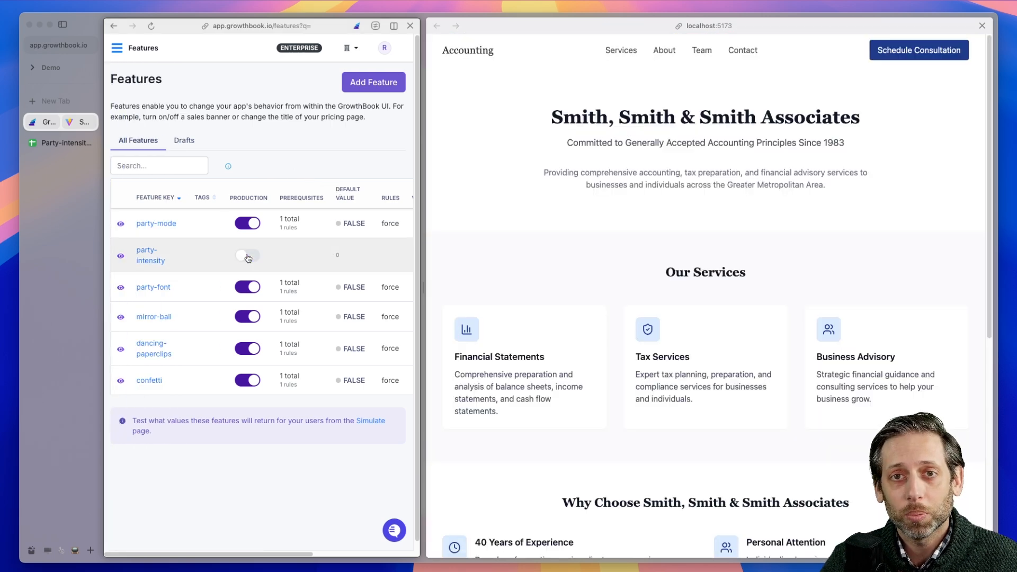